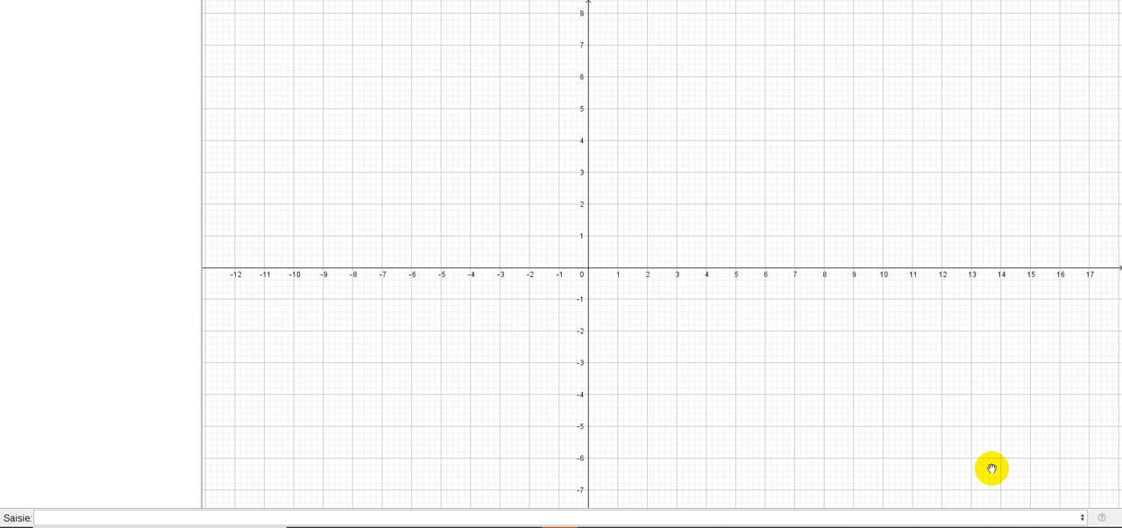
- Display the input help and insert the Développer command from the Algèbre category into the input line
{"action": "left_click", "coordinate": [1103, 517]}
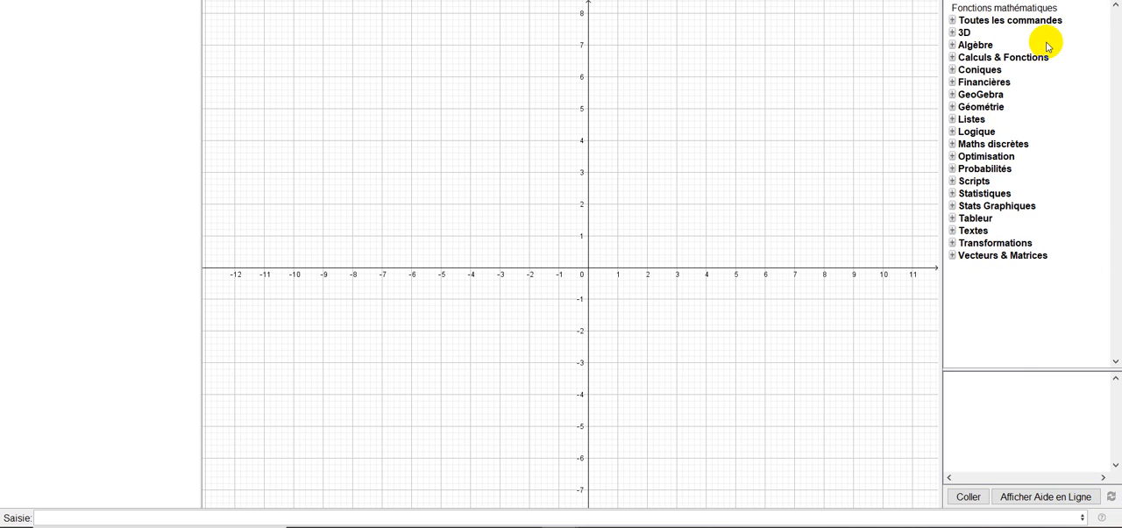
{"action": "left_click", "coordinate": [954, 47]}
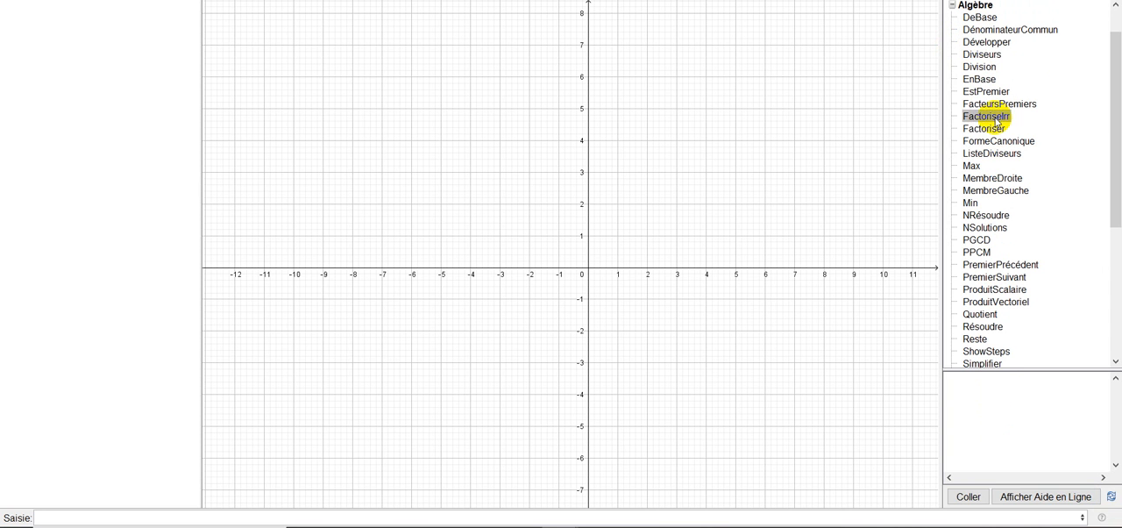
{"action": "double_click", "coordinate": [988, 42]}
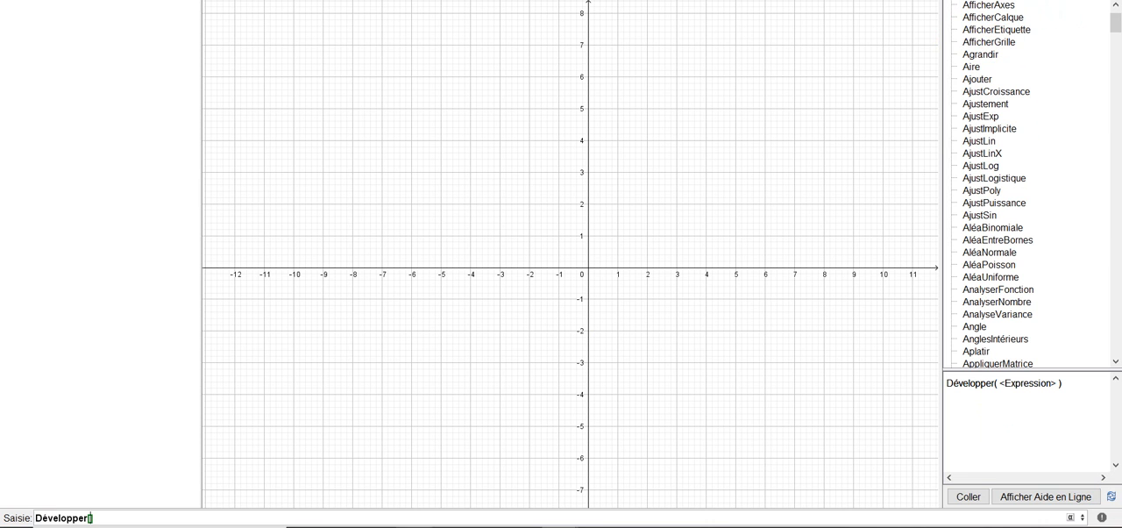
- Expand the product (x-1)(x²+3) with the Développer command
{"action": "type", "text": "("}
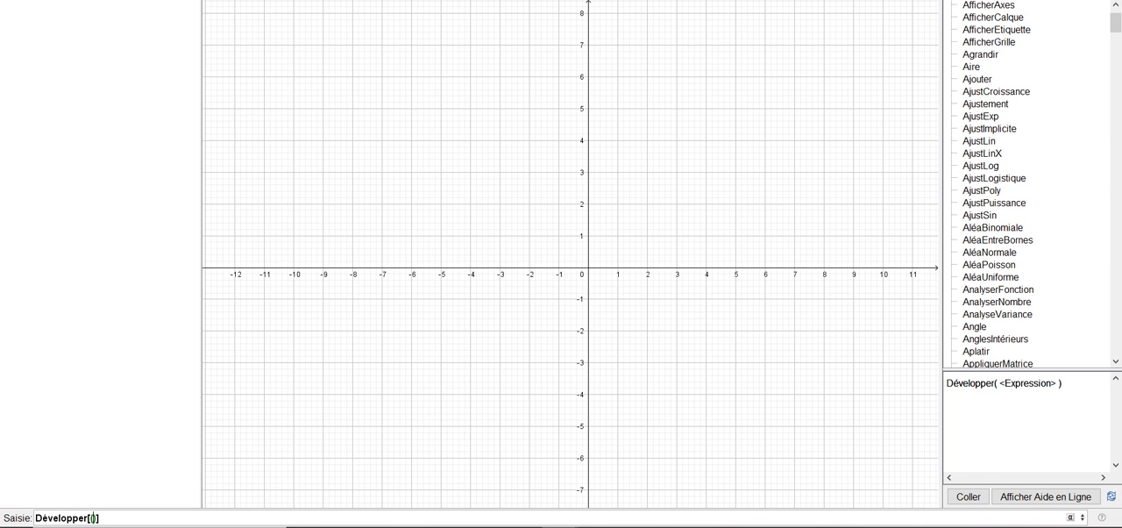
{"action": "type", "text": "x"}
{"action": "type", "text": "-1"}
{"action": "type", "text": "(x"}
{"action": "type", "text": "^2"}
{"action": "type", "text": "+3"}
{"action": "left_click", "coordinate": [149, 519]}
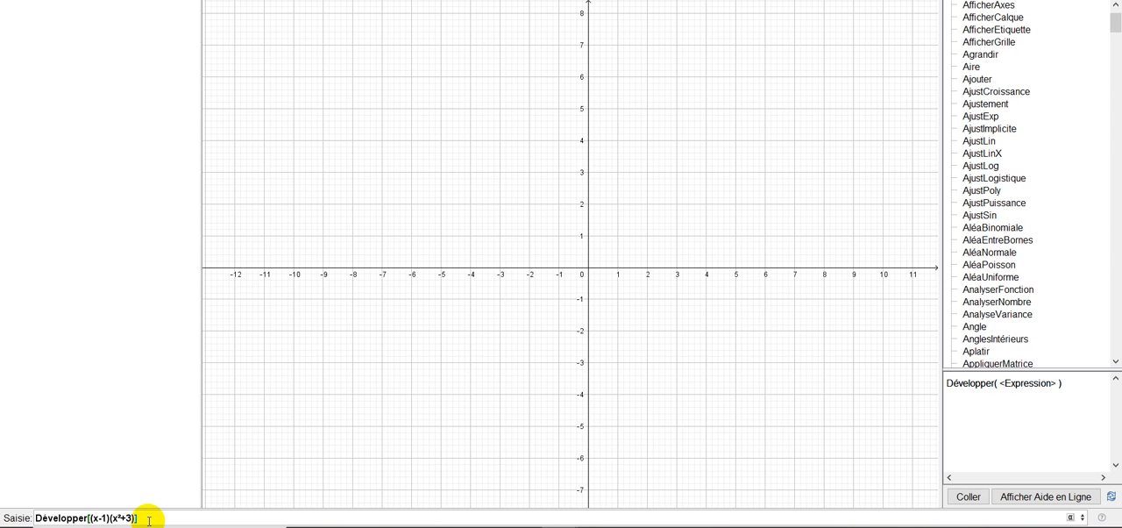
{"action": "key", "text": "Return"}
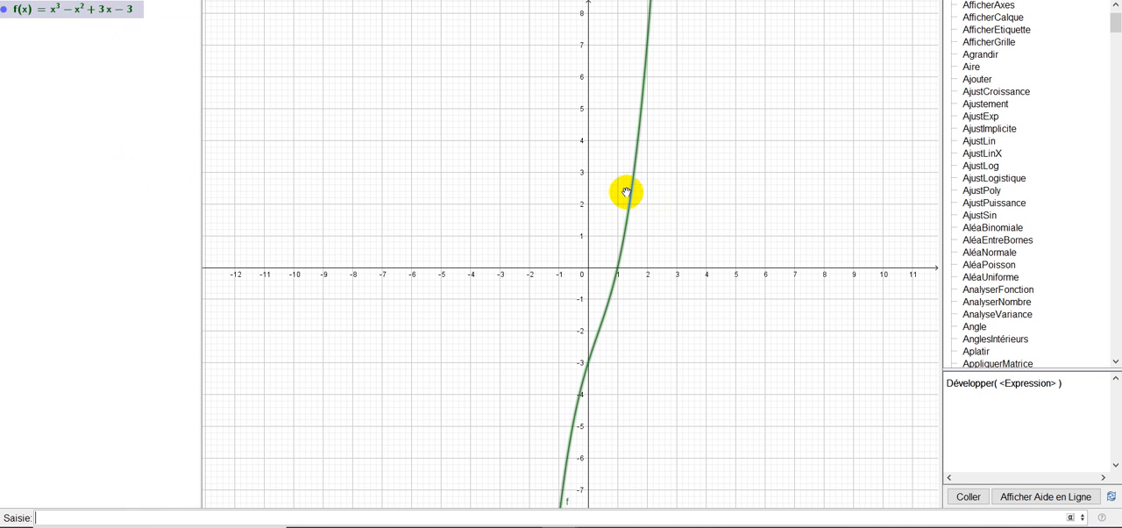
- Solve the equation x²-3=0 with the Résoudre command from the Algèbre category
{"action": "scroll", "coordinate": [1114, 26], "scroll_direction": "up", "scroll_amount": 2}
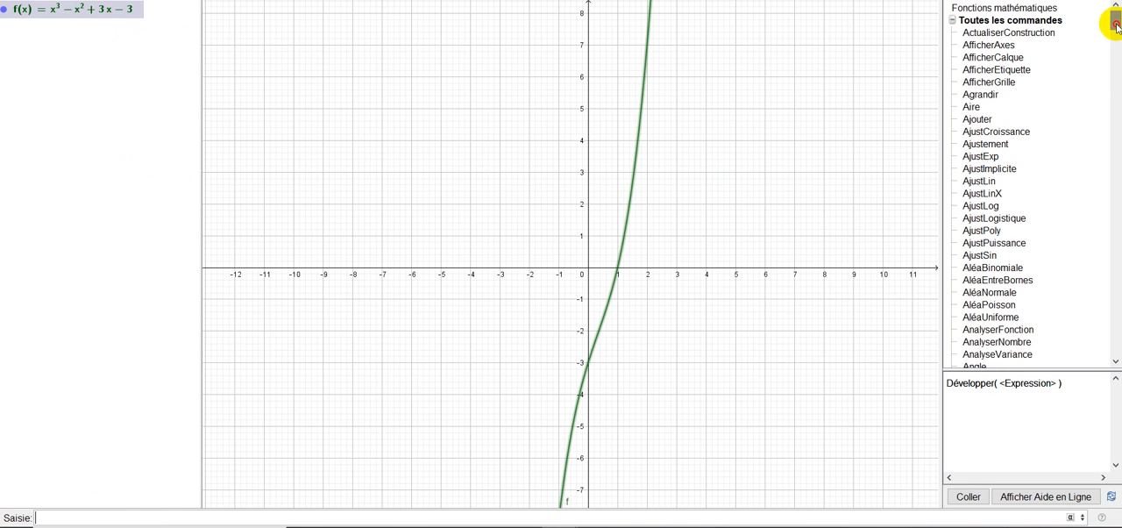
{"action": "left_click", "coordinate": [953, 21]}
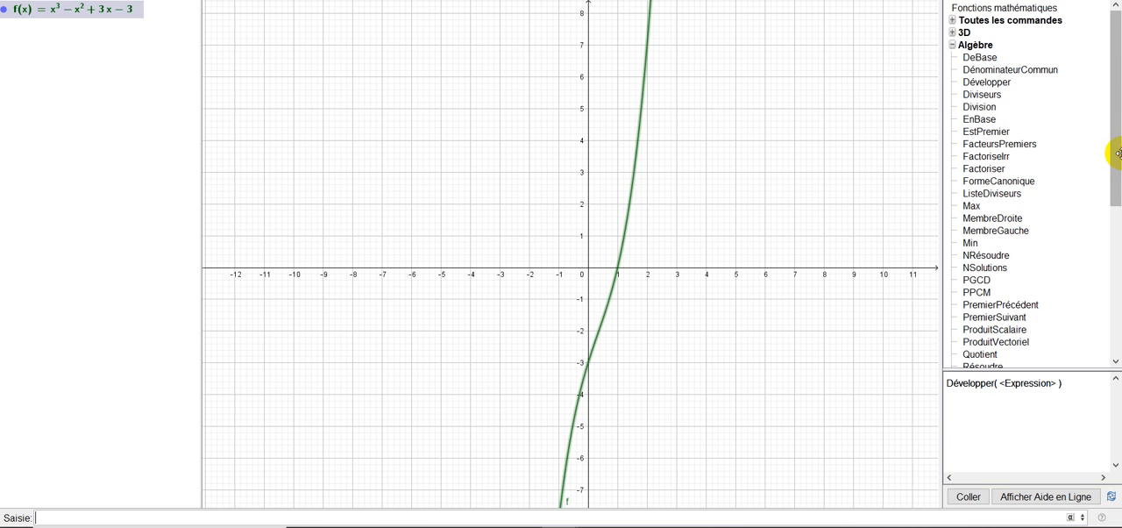
{"action": "left_click_drag", "start_coordinate": [1118, 153], "coordinate": [1115, 221]}
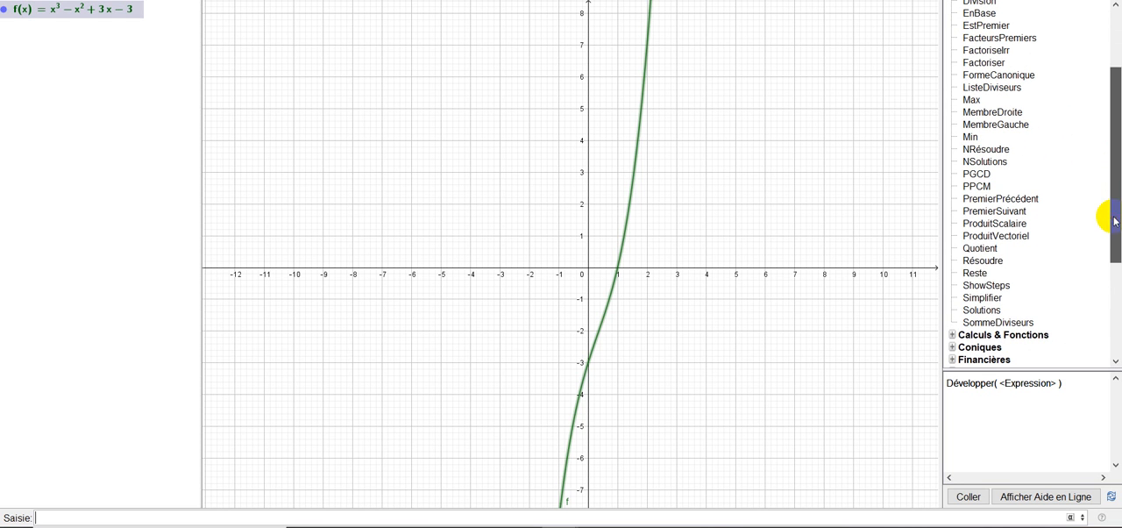
{"action": "double_click", "coordinate": [987, 262]}
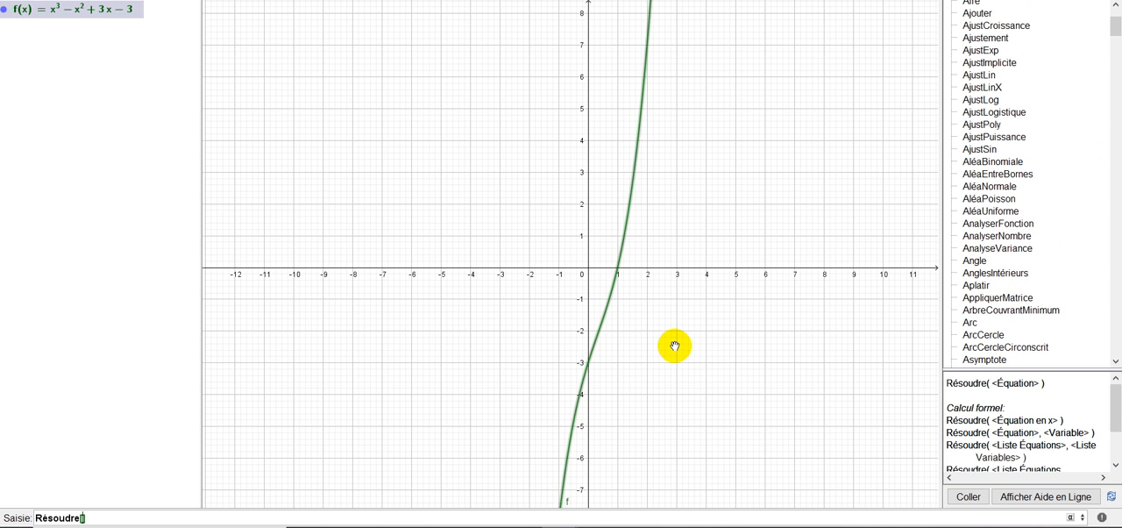
{"action": "type", "text": "x²-3=0"}
{"action": "key", "text": "Return"}
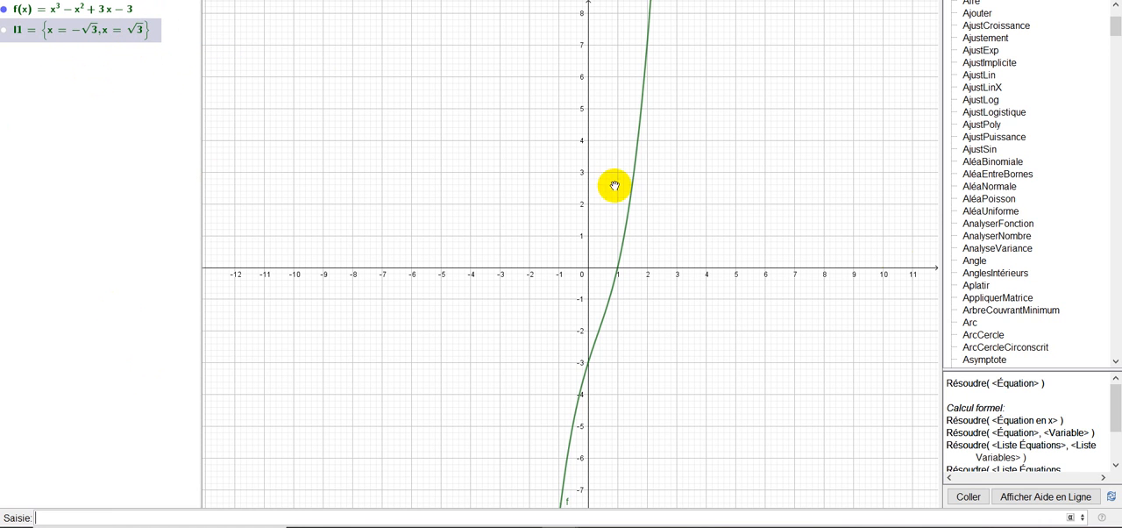
- Collapse the Toutes les commandes and Algèbre categories in the input help after browsing the algebra commands
{"action": "left_click_drag", "start_coordinate": [1115, 23], "coordinate": [1113, 16]}
{"action": "left_click", "coordinate": [953, 19]}
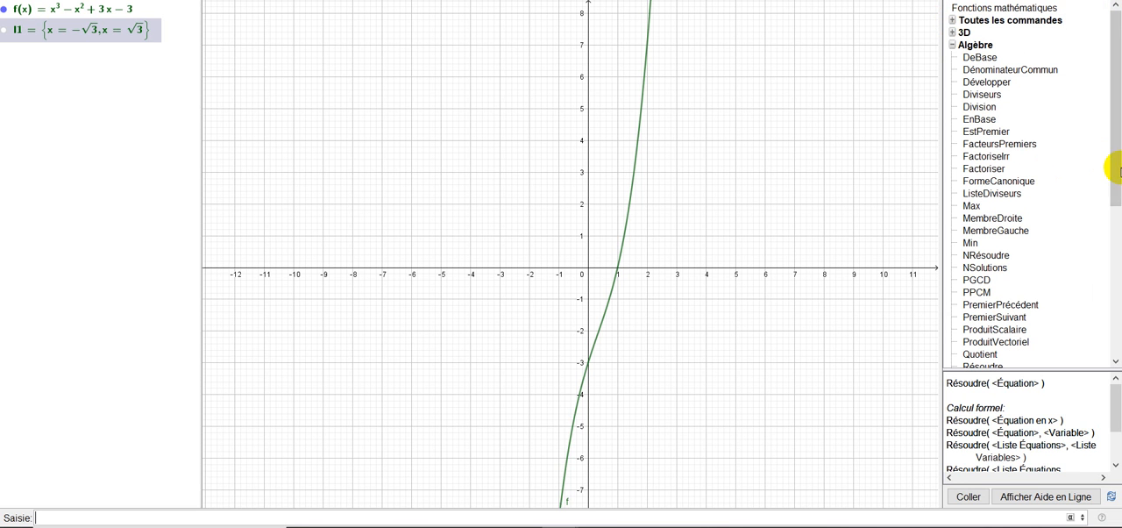
{"action": "left_click_drag", "start_coordinate": [1111, 174], "coordinate": [1117, 204]}
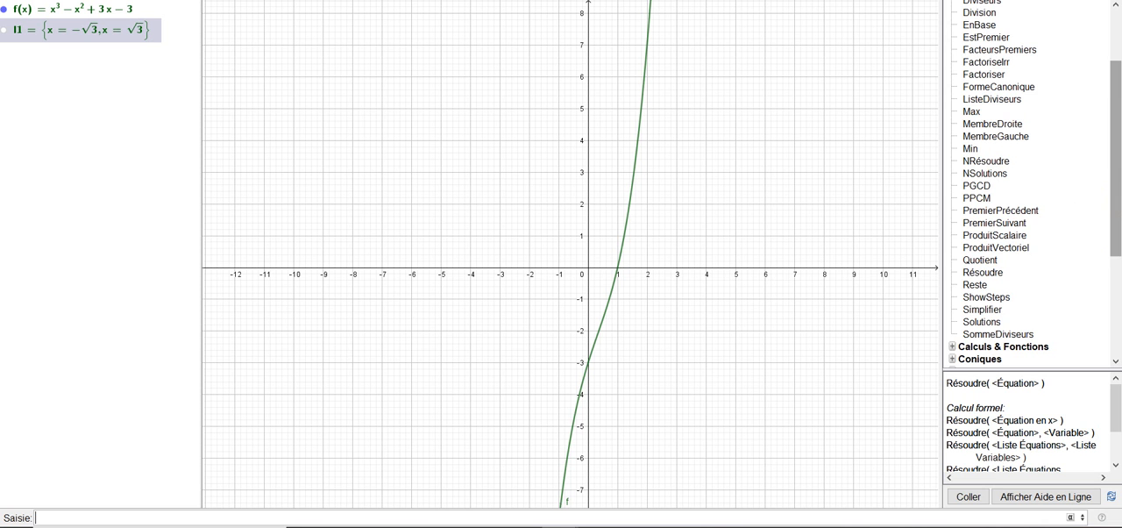
{"action": "left_click_drag", "start_coordinate": [1117, 206], "coordinate": [1107, 155]}
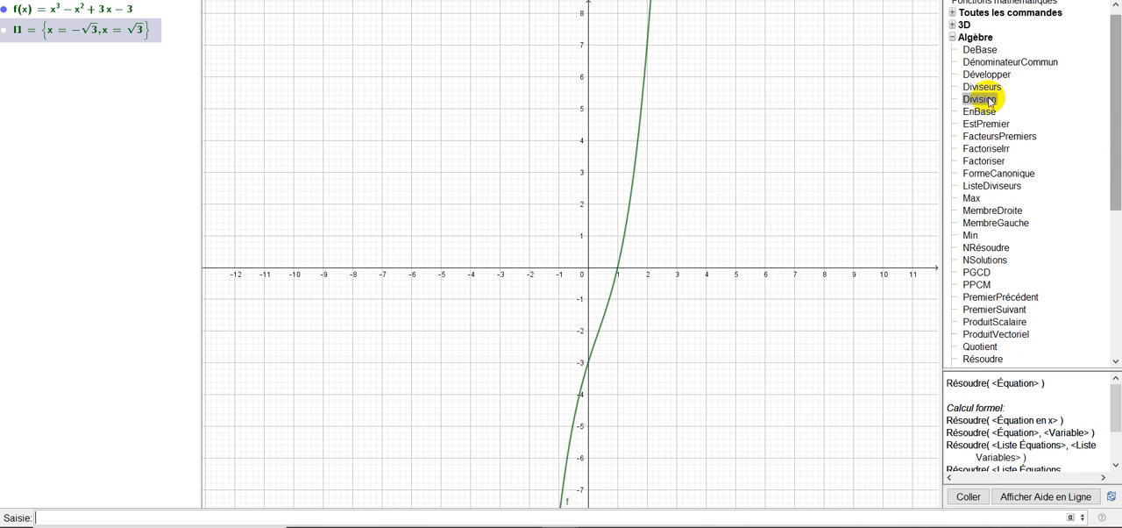
{"action": "left_click", "coordinate": [953, 38]}
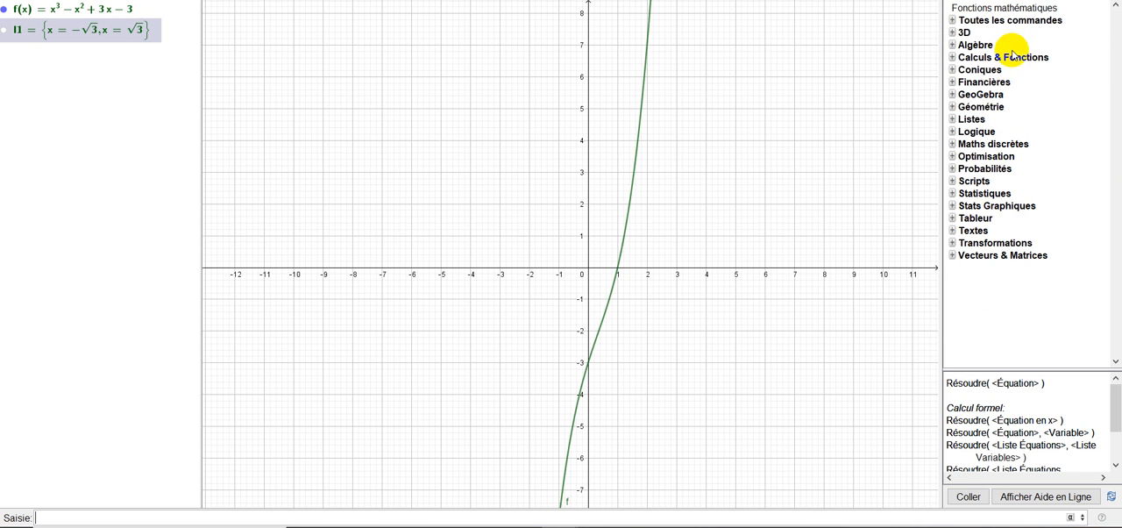
- Insert the Limite command from Calculs & Fonctions into the input line, using its template with <Fonction> and <Nombre> arguments
{"action": "left_click", "coordinate": [952, 58]}
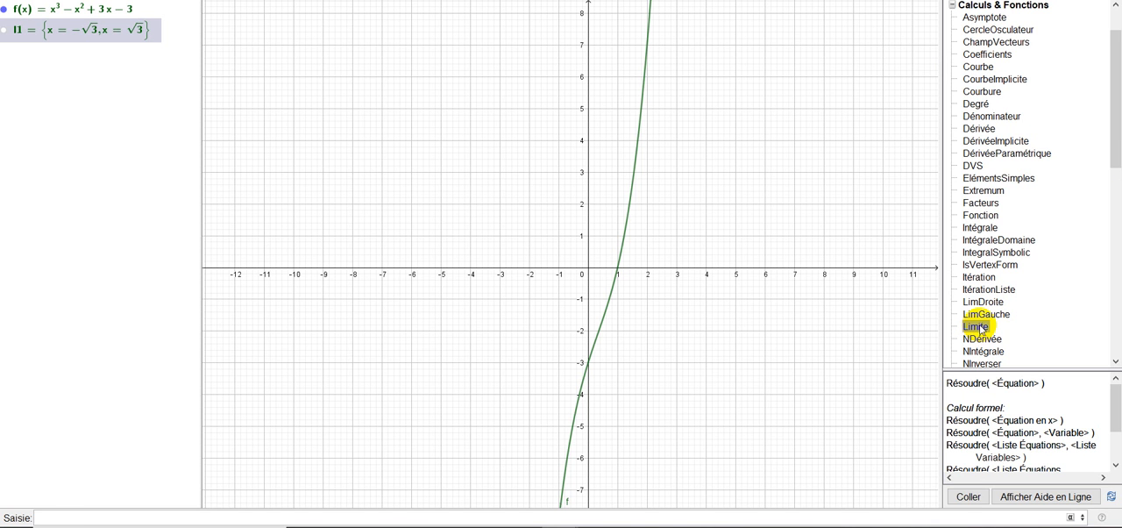
{"action": "double_click", "coordinate": [977, 327]}
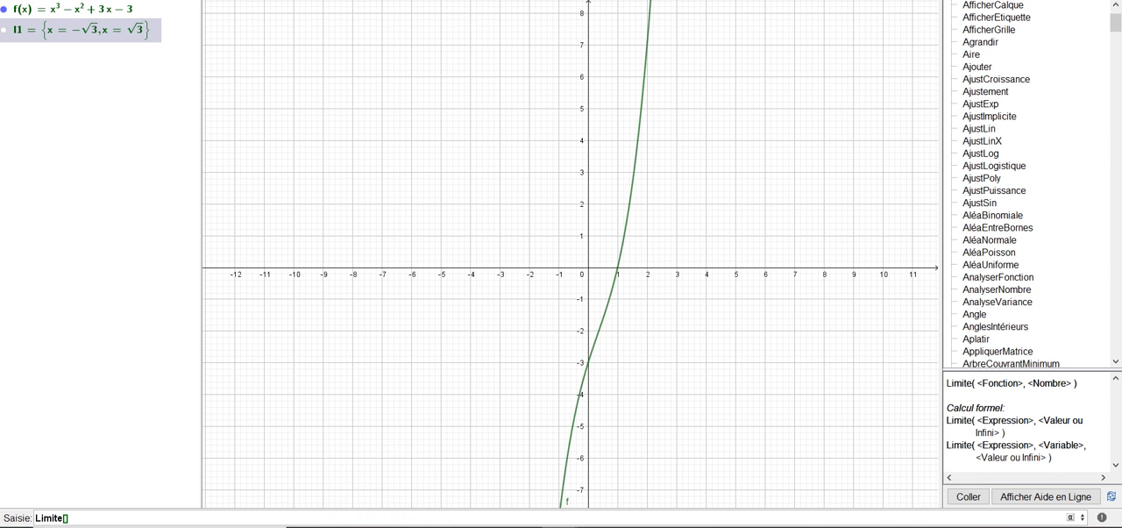
{"action": "left_click", "coordinate": [78, 518]}
{"action": "key", "text": "BackSpace"}
{"action": "key", "text": "BackSpace"}
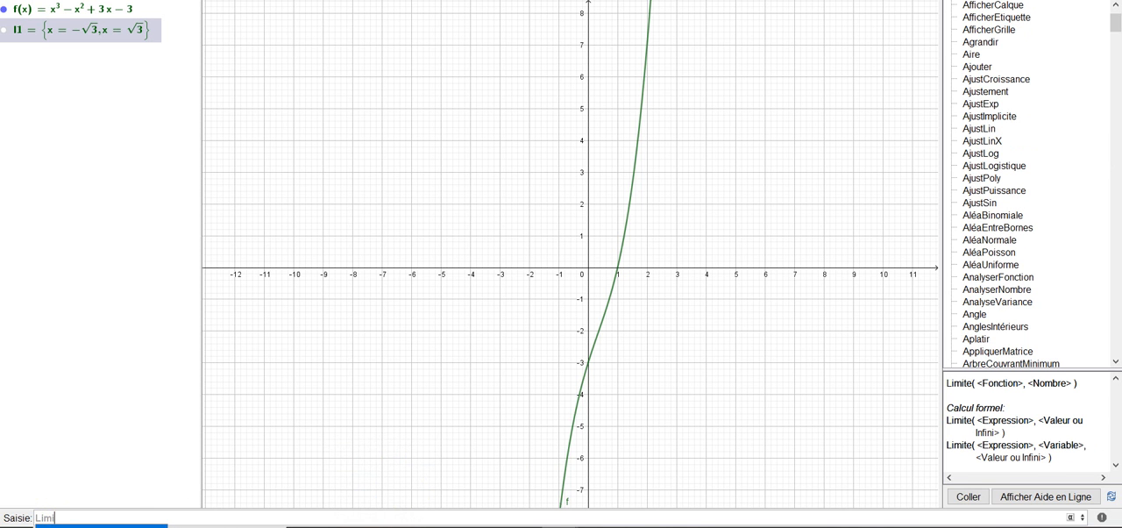
{"action": "key", "text": "Return"}
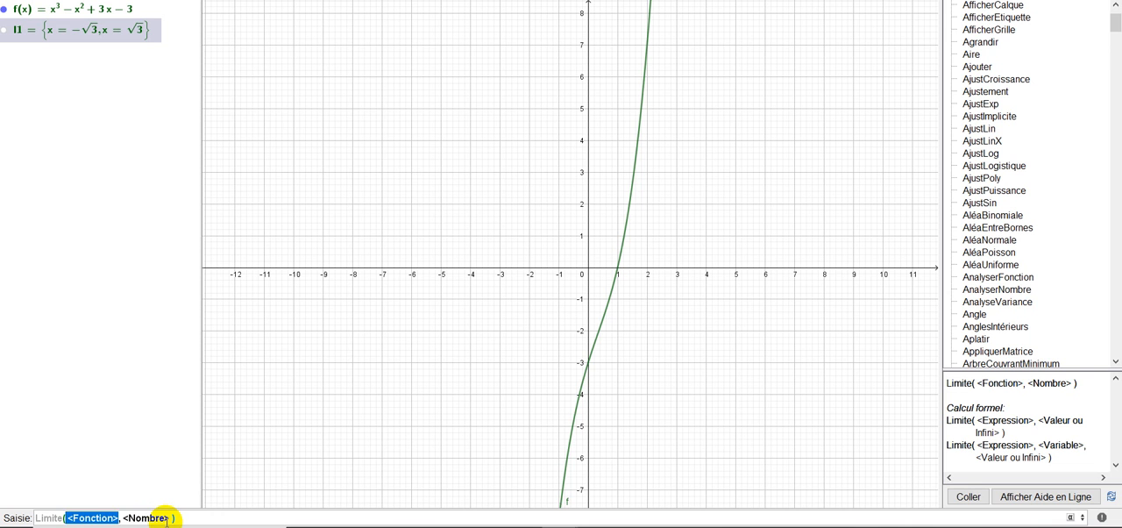
- Compute the limit of 1/x at ∞ by filling in the function and number arguments of Limite
{"action": "type", "text": "1/"}
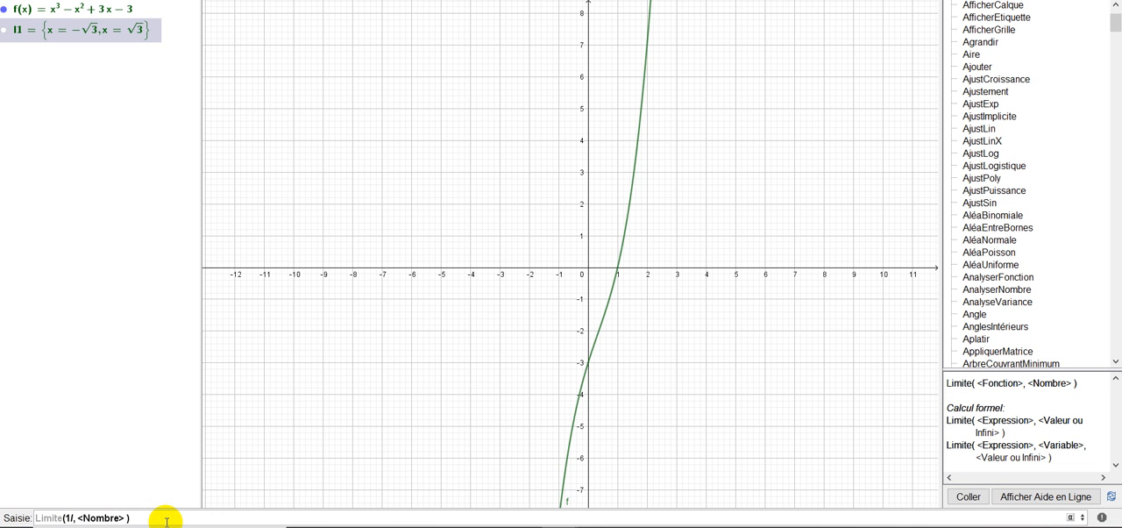
{"action": "type", "text": "x"}
{"action": "key", "text": "Tab"}
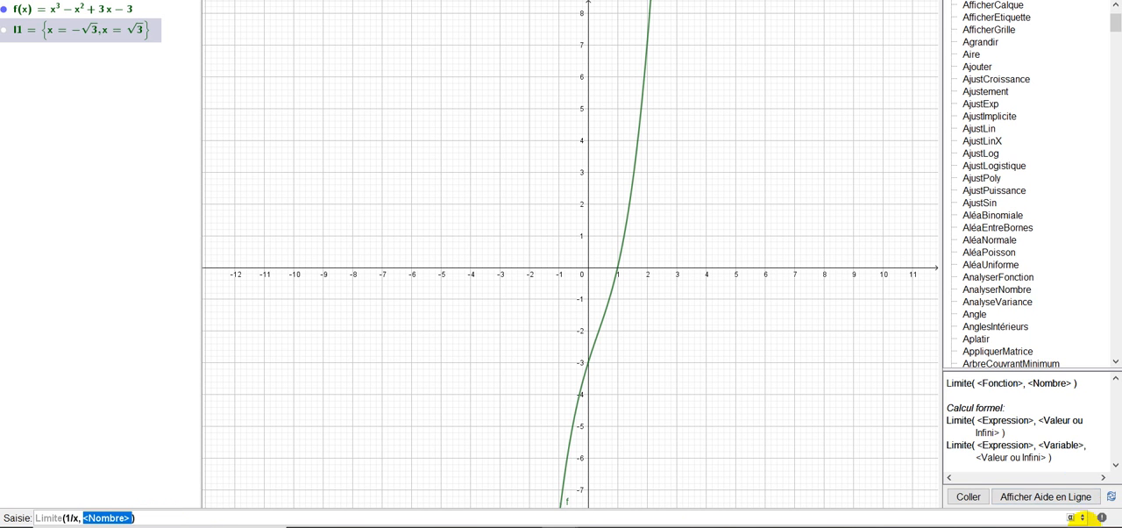
{"action": "mouse_move", "coordinate": [1095, 522]}
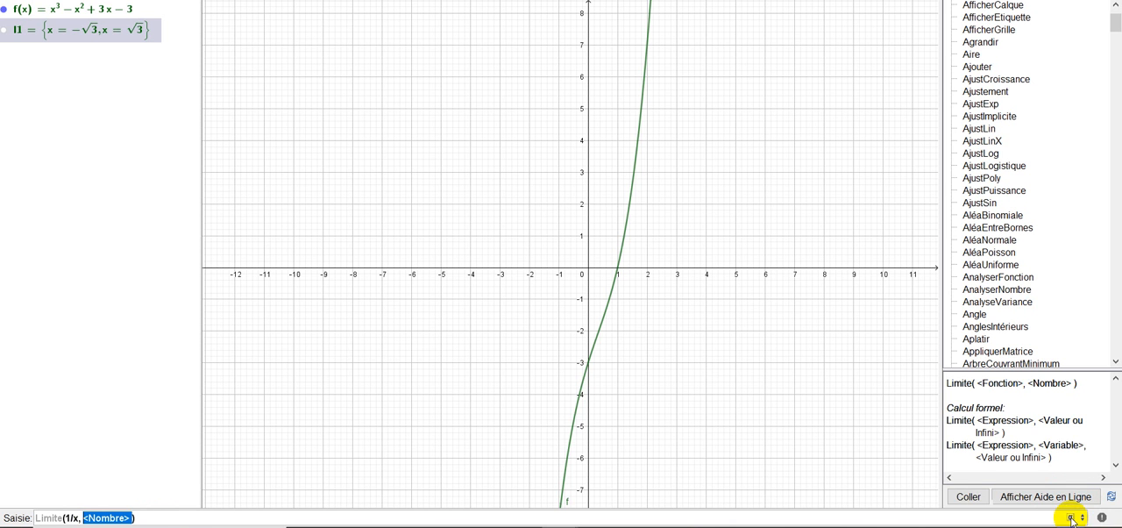
{"action": "left_click", "coordinate": [1072, 518]}
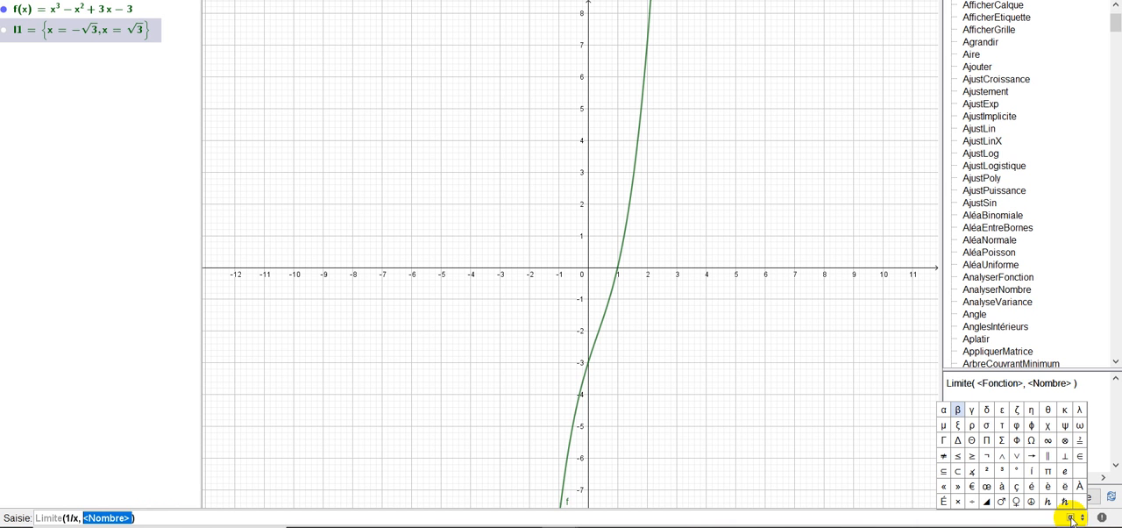
{"action": "left_click", "coordinate": [1050, 445]}
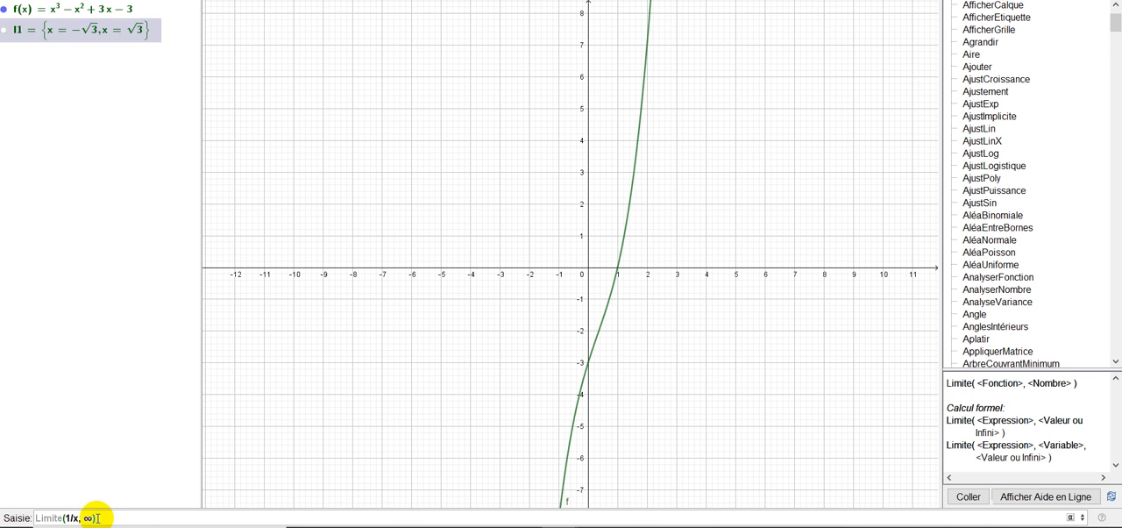
{"action": "key", "text": "Return"}
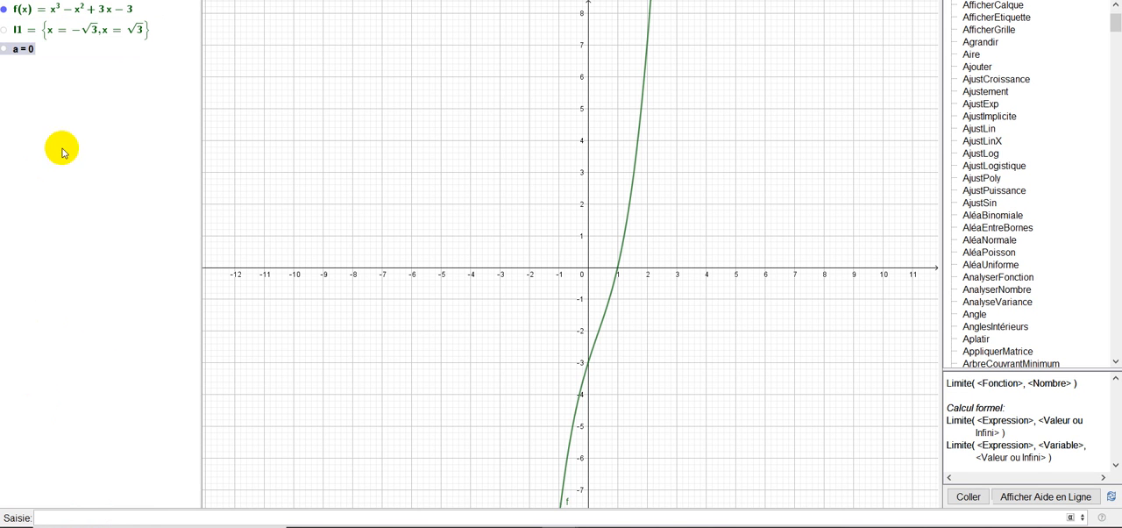
{"action": "left_click", "coordinate": [18, 50]}
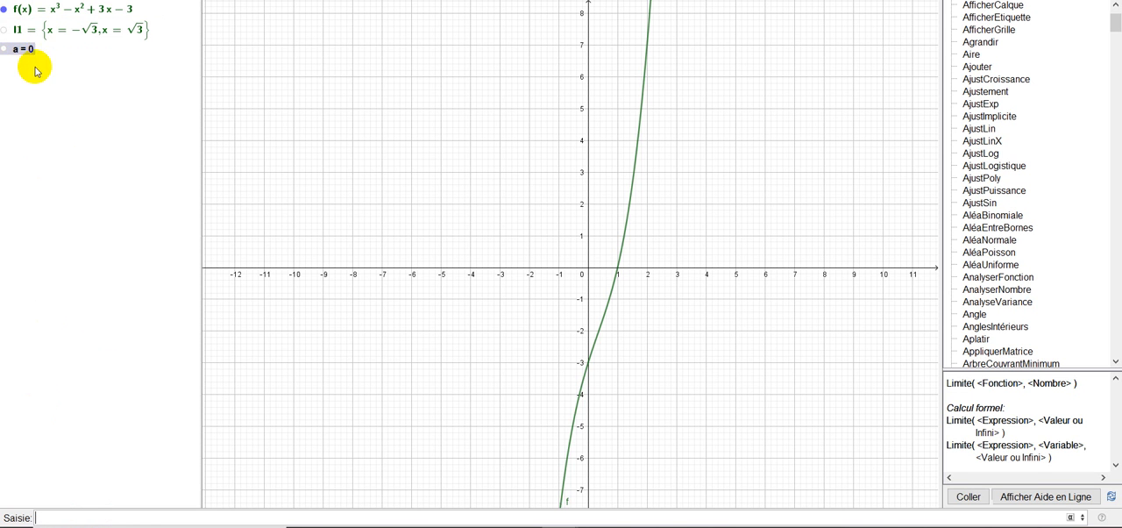
- Collapse the Toutes les commandes category in the input help to reveal the Calculs & Fonctions commands
{"action": "left_click", "coordinate": [58, 517]}
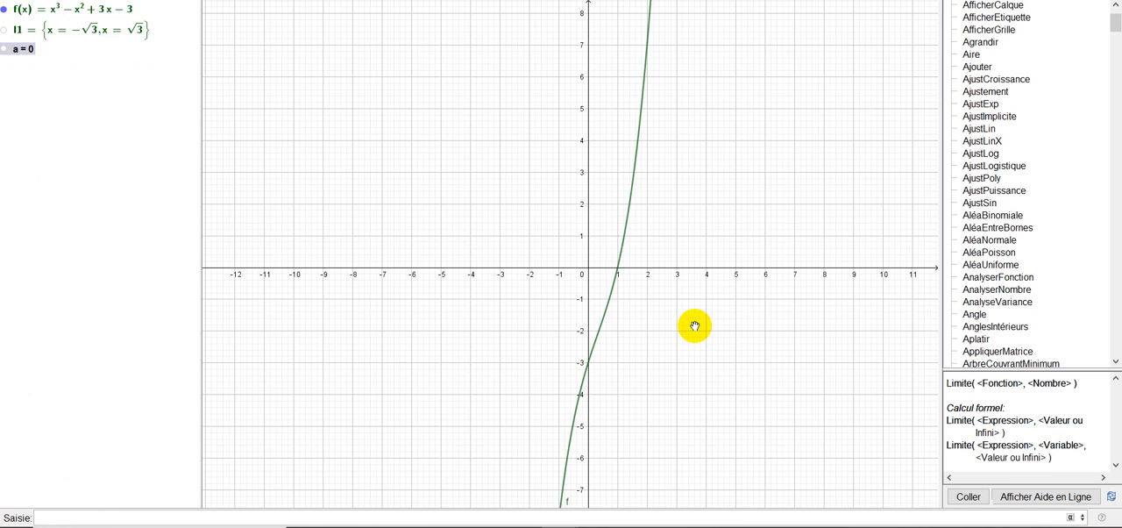
{"action": "scroll", "coordinate": [1108, 20], "scroll_direction": "up", "scroll_amount": 2}
{"action": "left_click", "coordinate": [968, 32]}
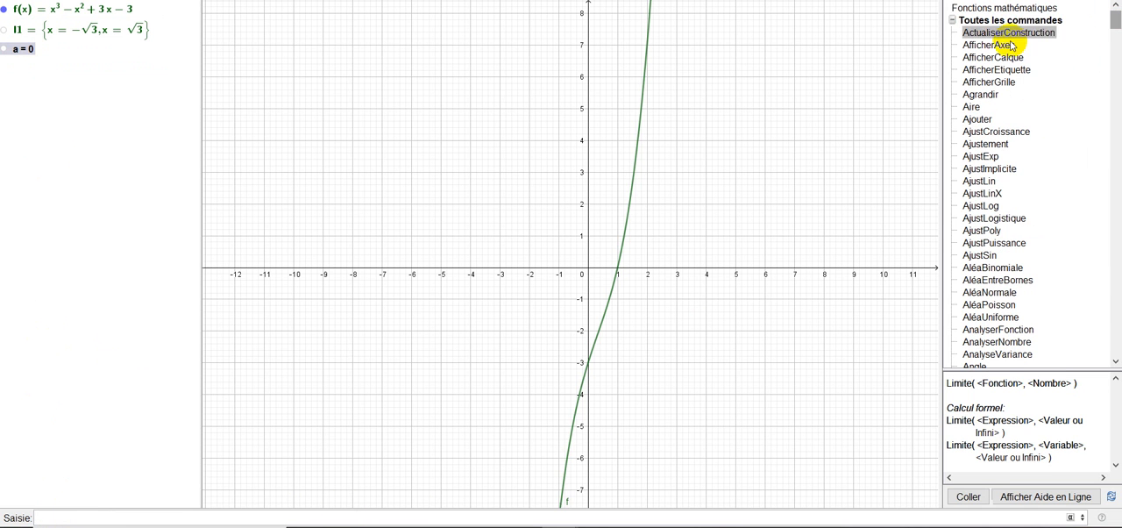
{"action": "left_click", "coordinate": [959, 20]}
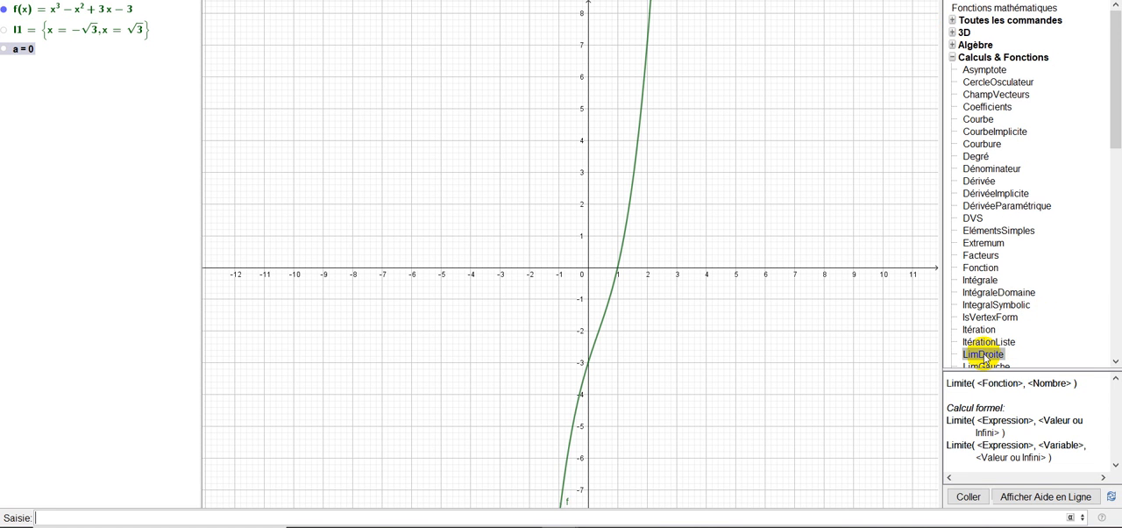
- Compute the right-hand limit of 1/x at 0 with the LimDroite command
{"action": "left_click", "coordinate": [282, 516]}
{"action": "type", "text": "Lim"}
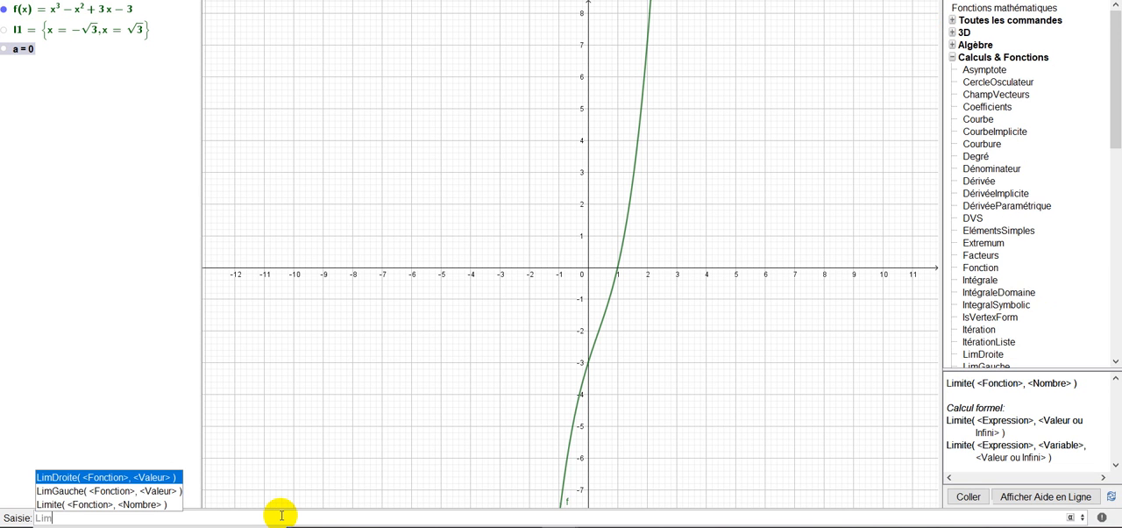
{"action": "left_click", "coordinate": [81, 477]}
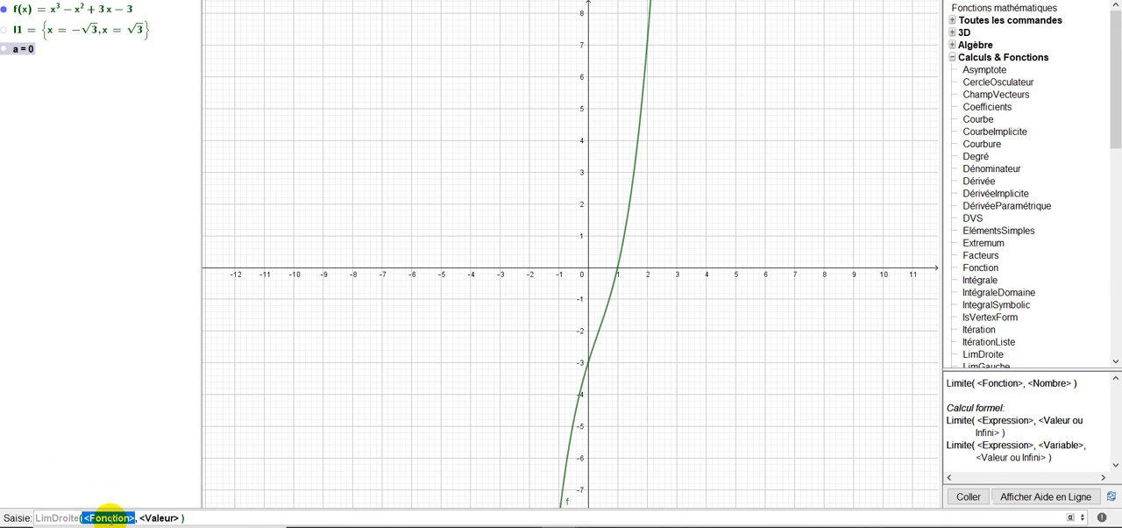
{"action": "type", "text": "1/x"}
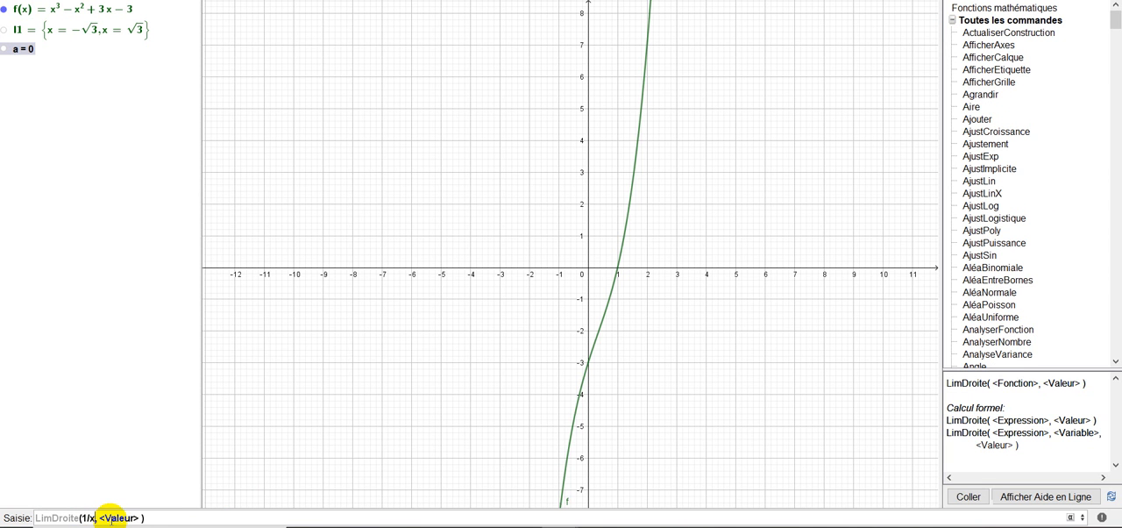
{"action": "left_click", "coordinate": [113, 518]}
{"action": "left_click", "coordinate": [112, 517]}
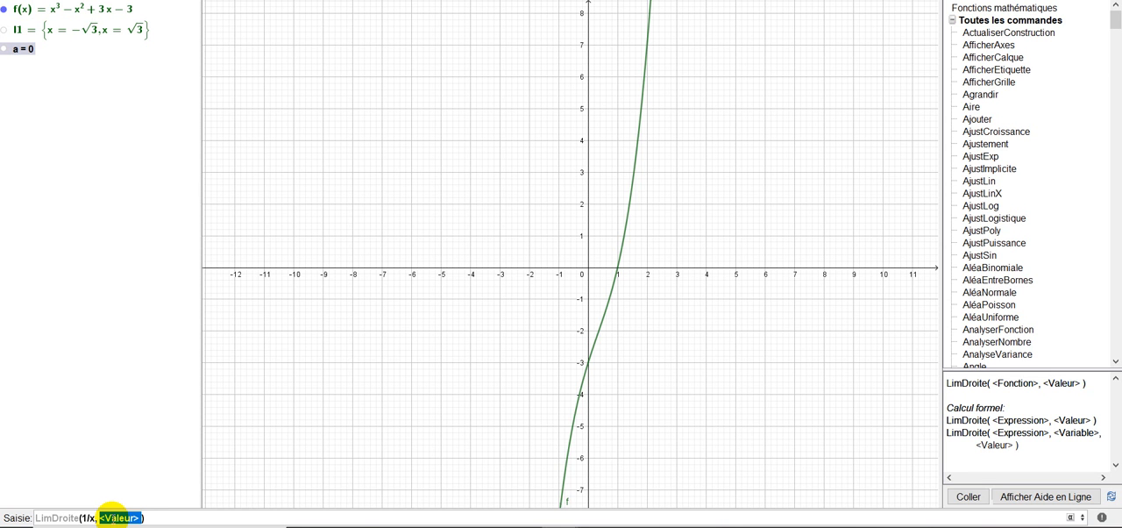
{"action": "type", "text": "0"}
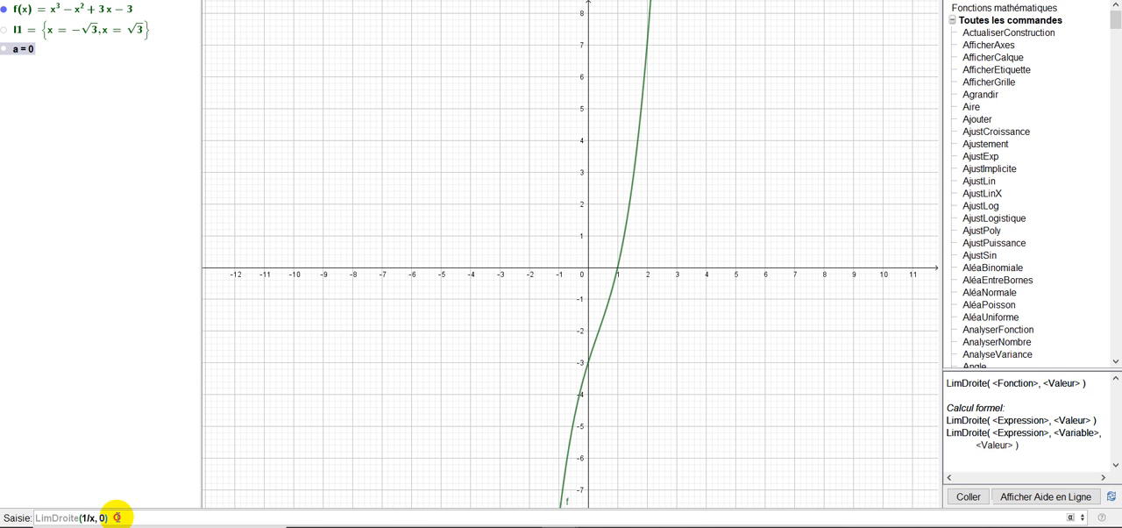
{"action": "left_click", "coordinate": [118, 518]}
{"action": "key", "text": "Return"}
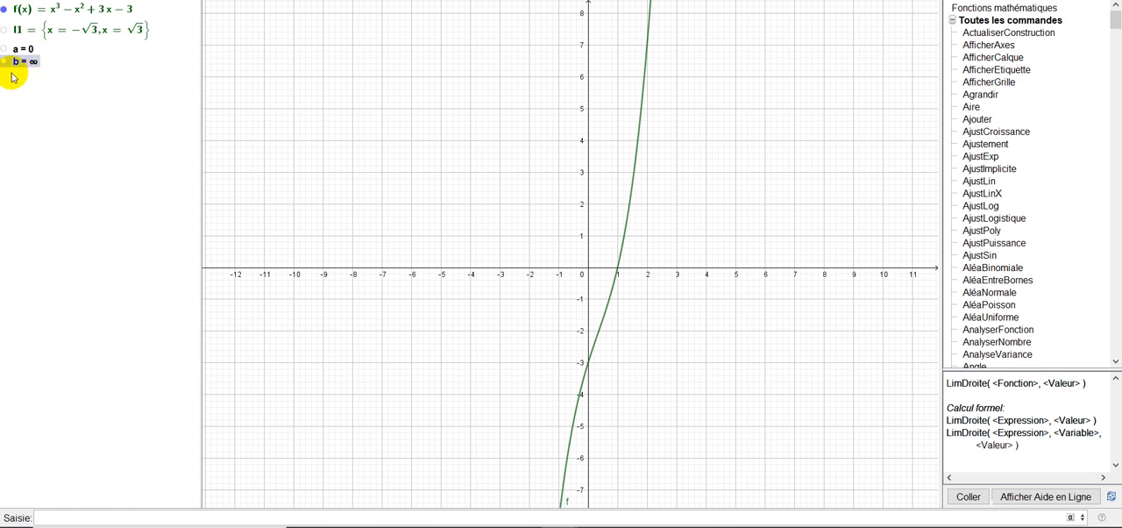
- Compute the left-hand limit of 1/x at 0 with the LimGauche command, using its suggested <Fonction> and <Valeur> template
{"action": "left_click", "coordinate": [99, 518]}
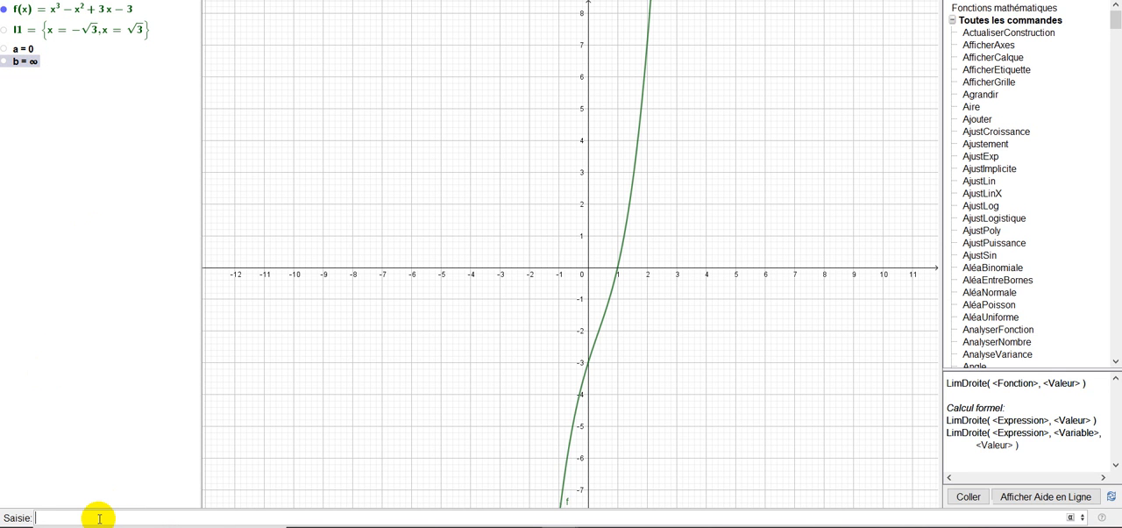
{"action": "type", "text": "Lim"}
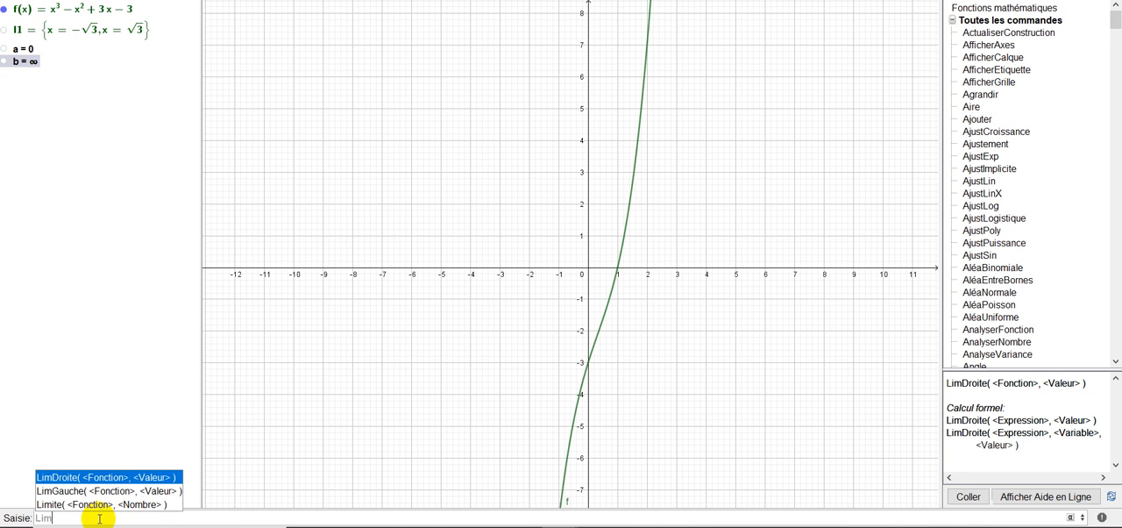
{"action": "left_click", "coordinate": [78, 491]}
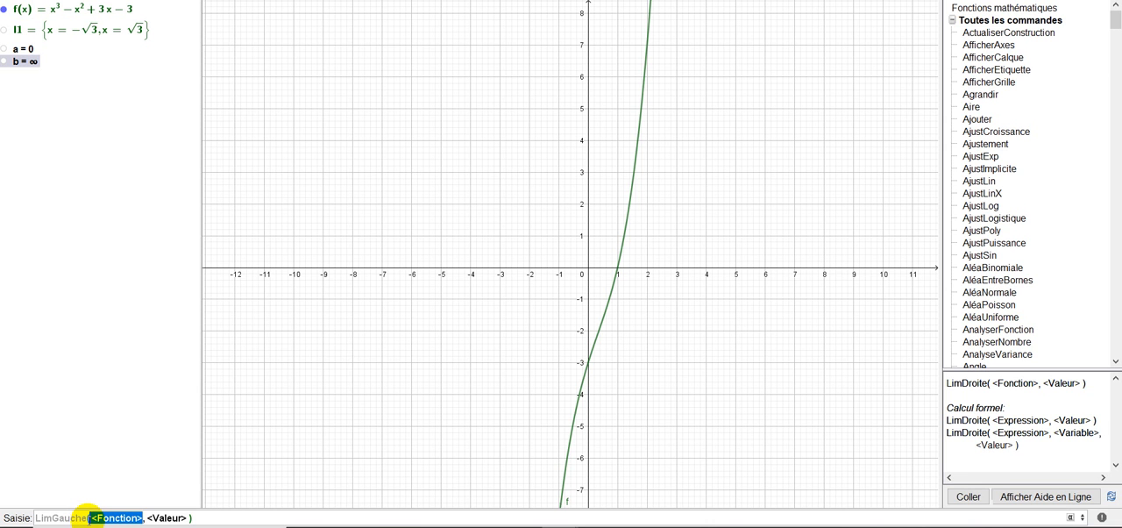
{"action": "type", "text": "1/x"}
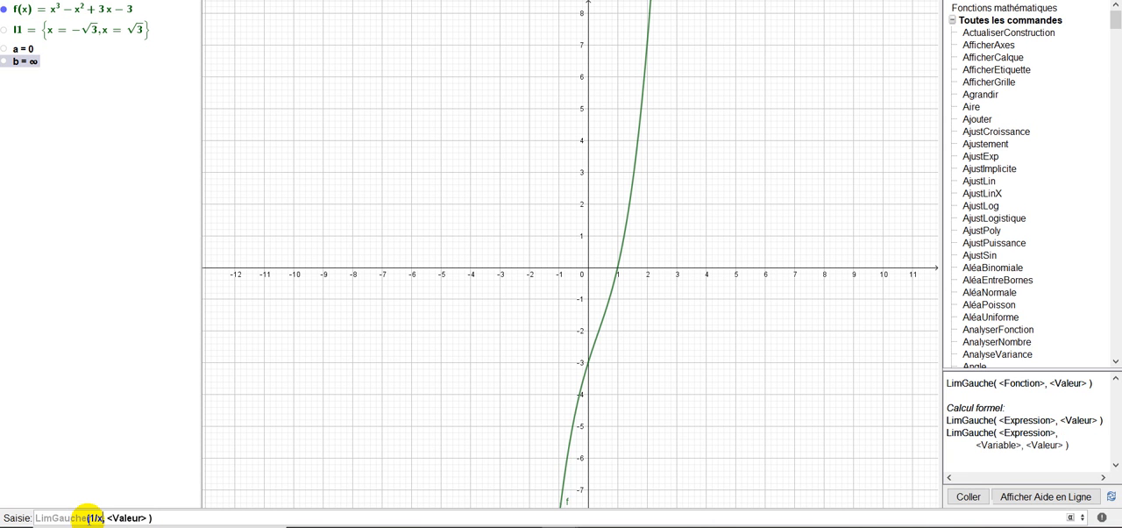
{"action": "key", "text": "Tab"}
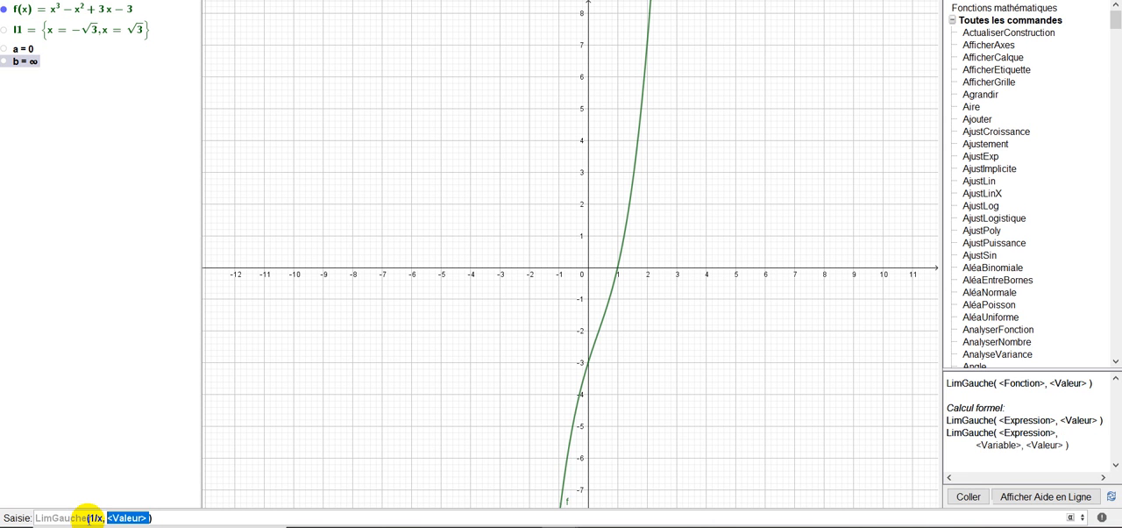
{"action": "type", "text": "0"}
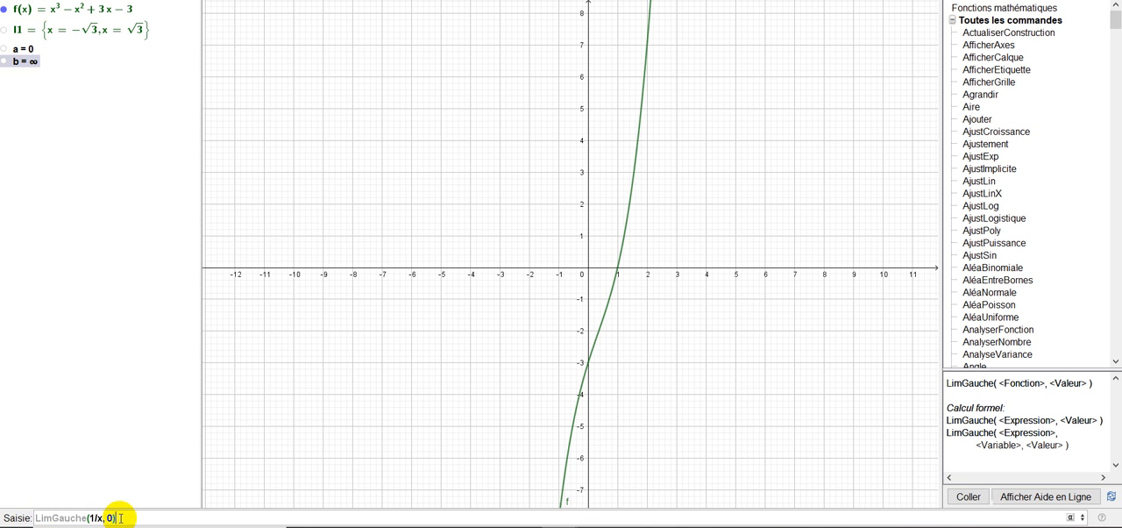
{"action": "key", "text": "Return"}
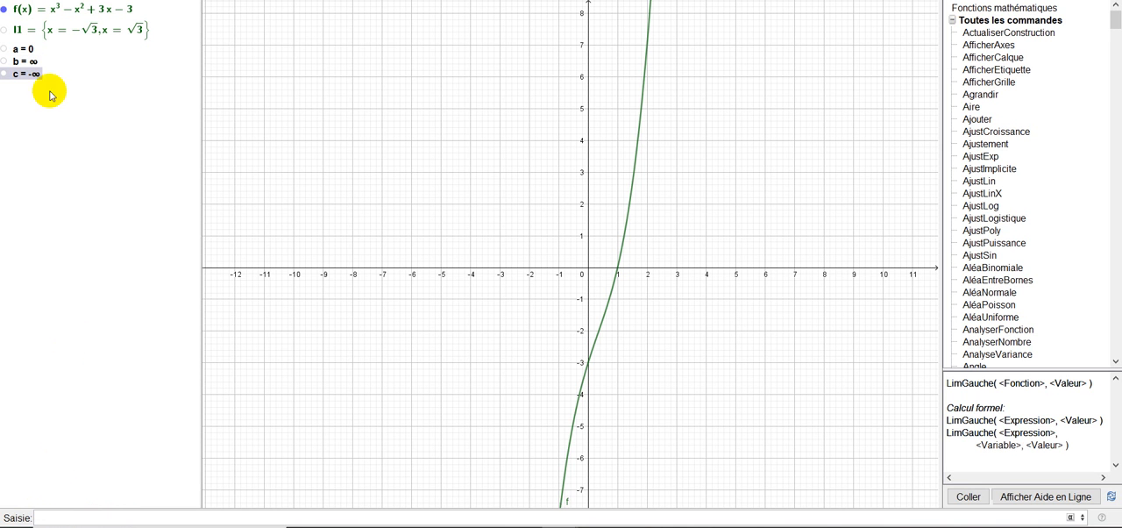
{"action": "mouse_move", "coordinate": [16, 66]}
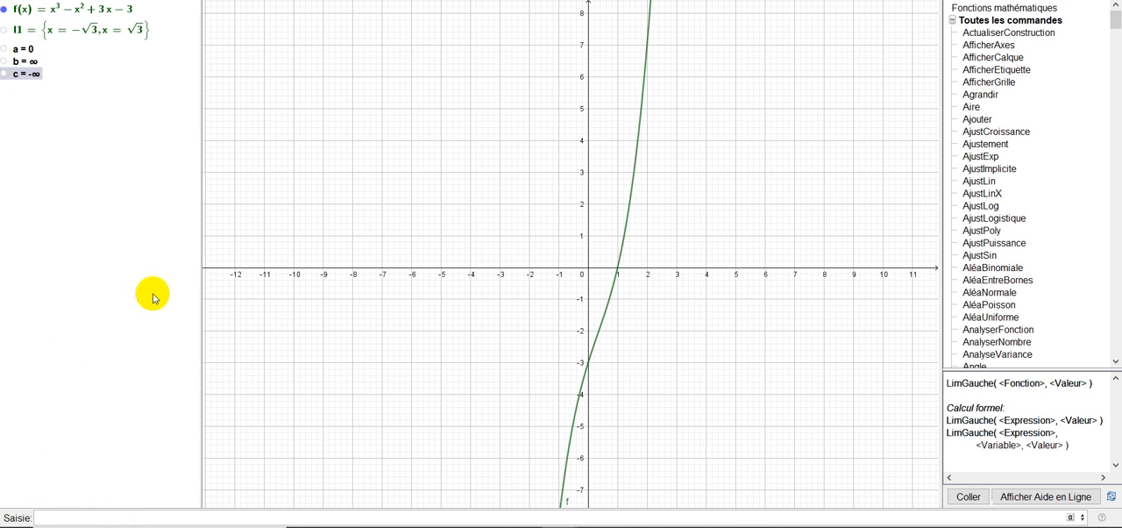